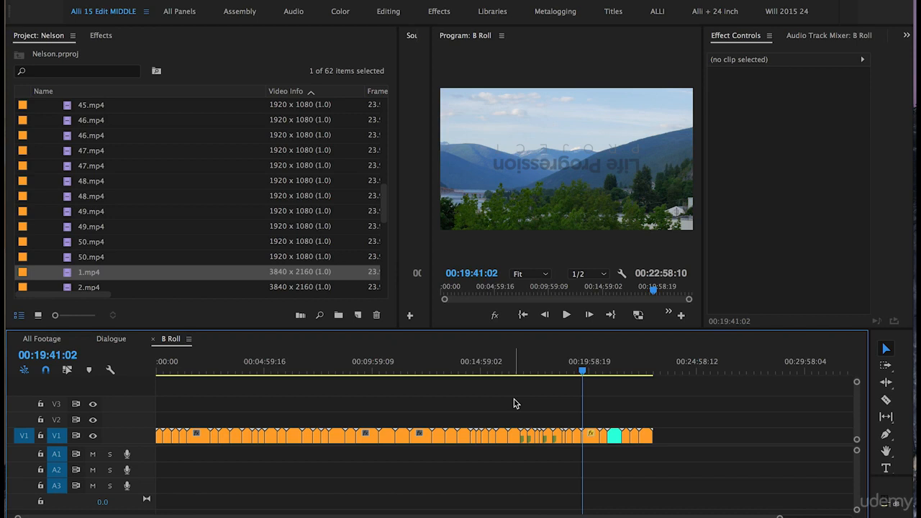
Review 4.mp4 from the start of the B Roll sequence, split it at 00:00:15:19 and move the first part up to V2
key(Home)
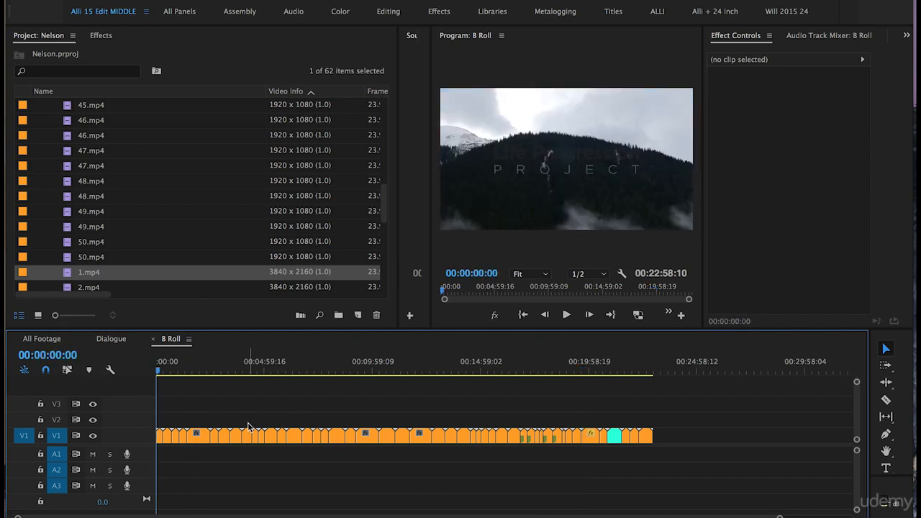
key(equal)
key(equal)
key(equal)
key(equal)
key(equal)
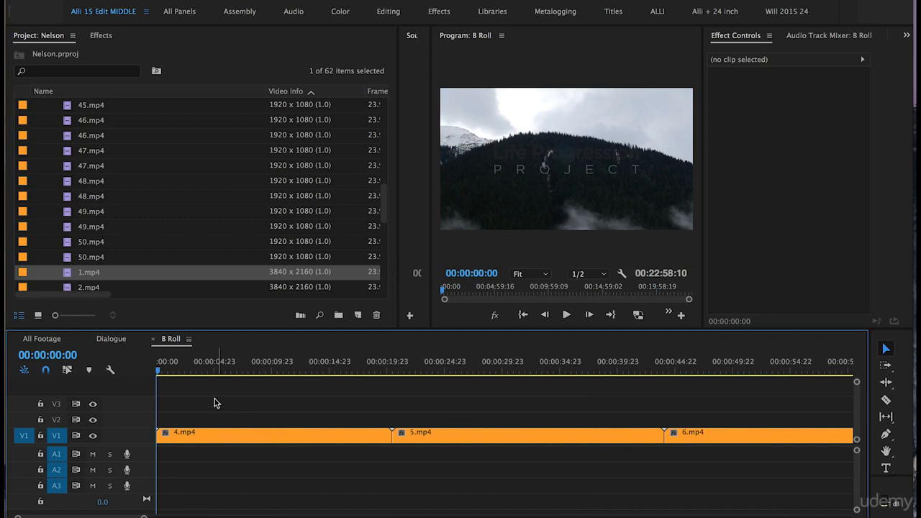
key(space)
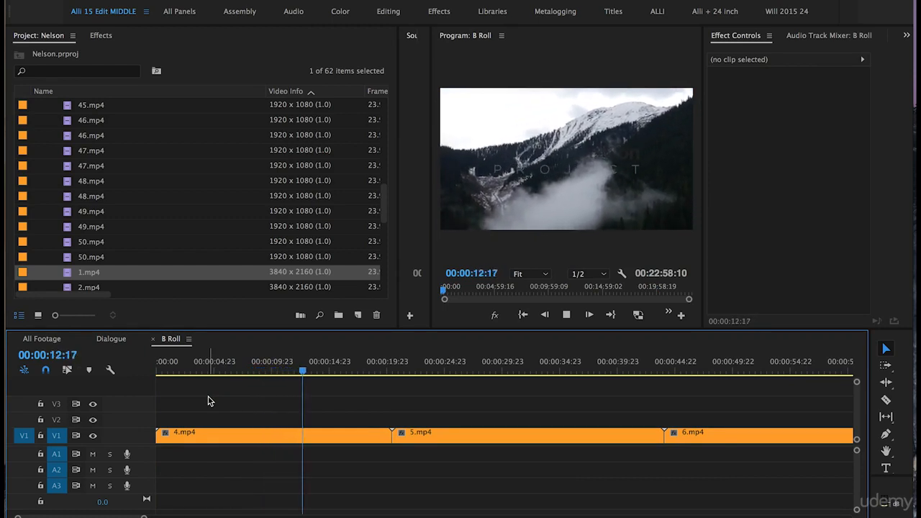
key(space)
key(space)
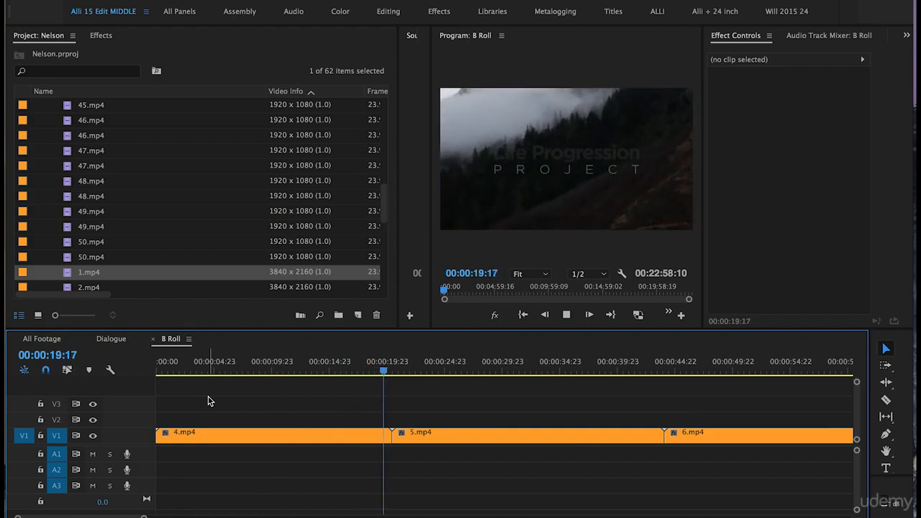
key(space)
drag(378, 361, 340, 364)
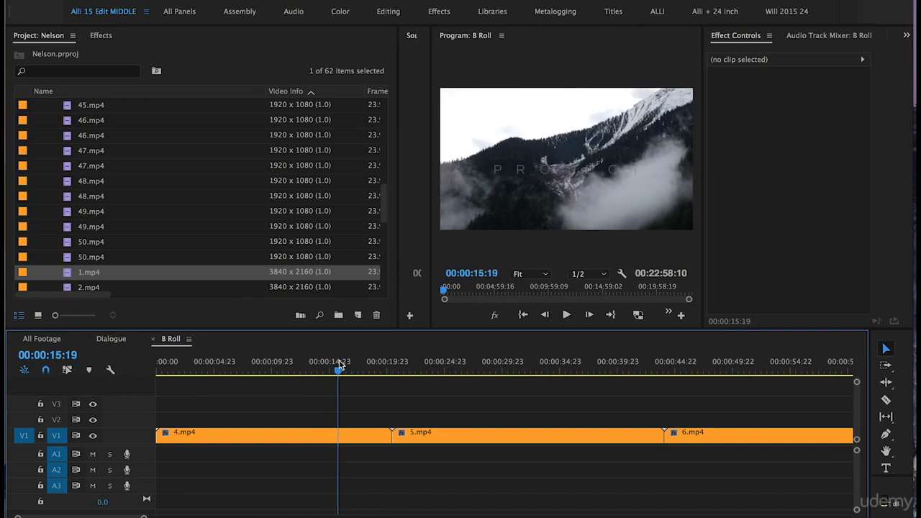
key(super+k)
click(283, 437)
drag(283, 437, 280, 421)
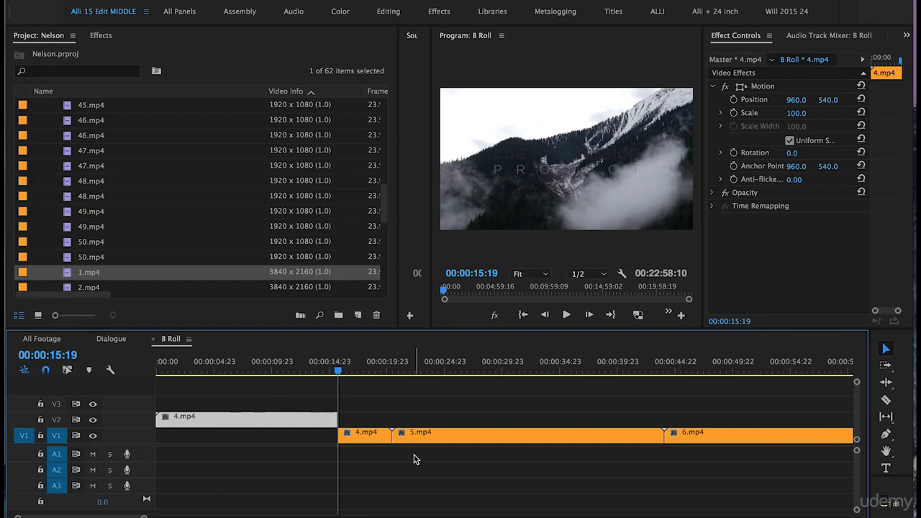
Split 5.mp4 at 00:00:36:17 and move the part before the cut up to V2
click(394, 369)
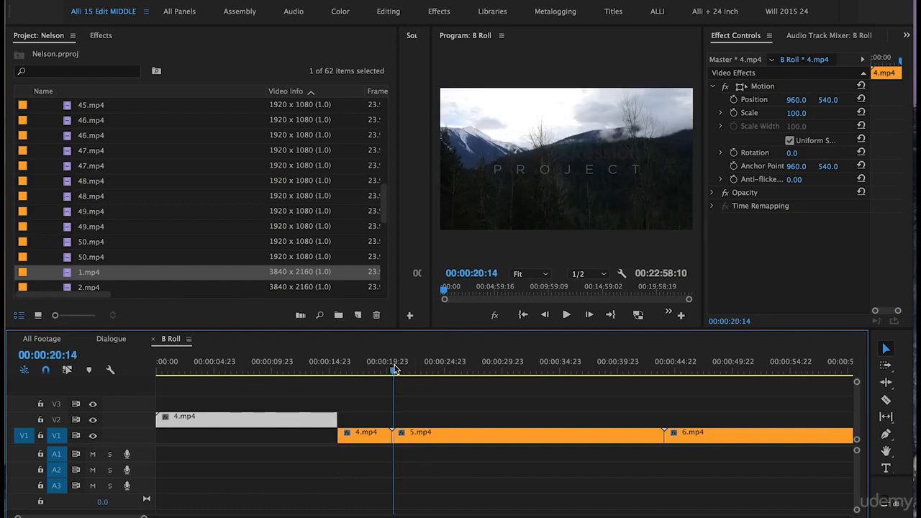
drag(394, 369, 580, 374)
key(super+k)
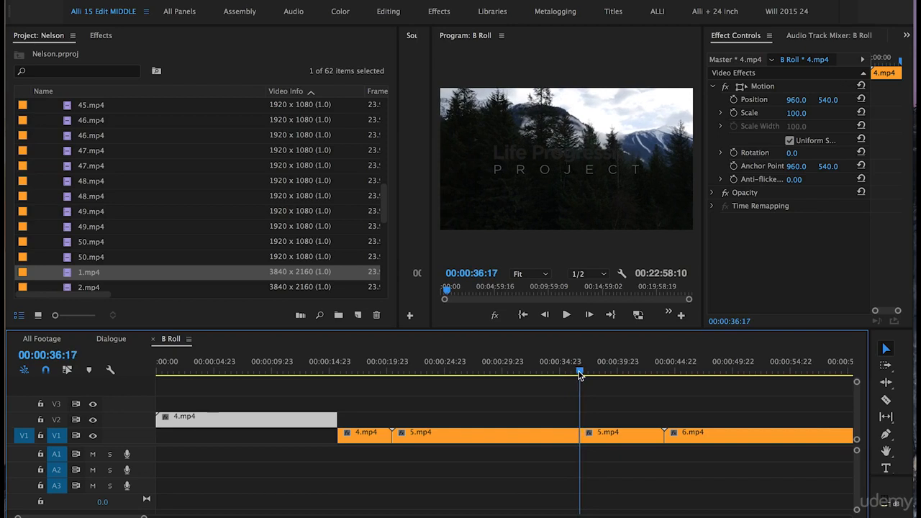
drag(545, 435, 543, 416)
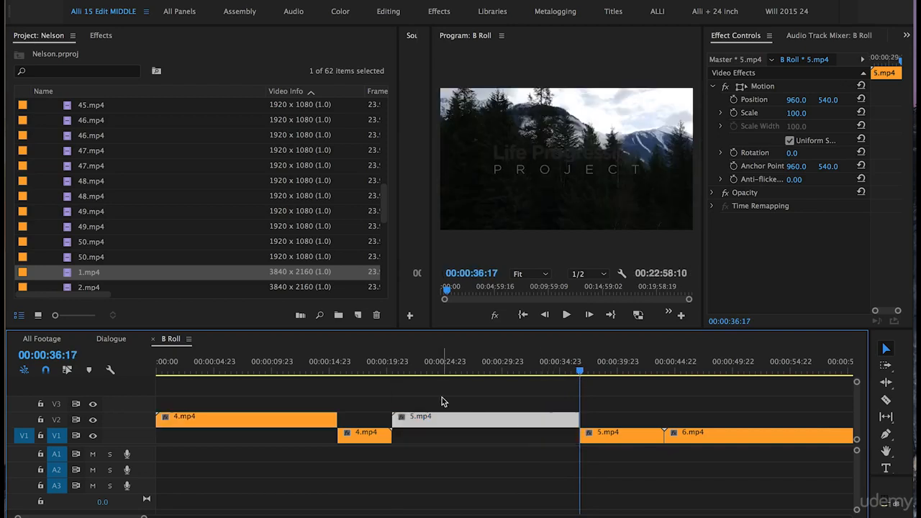
Split the B-roll clips from 6.mp4 through 16.mp4 and move their usable parts up to V2
scroll(442, 401, right, 2)
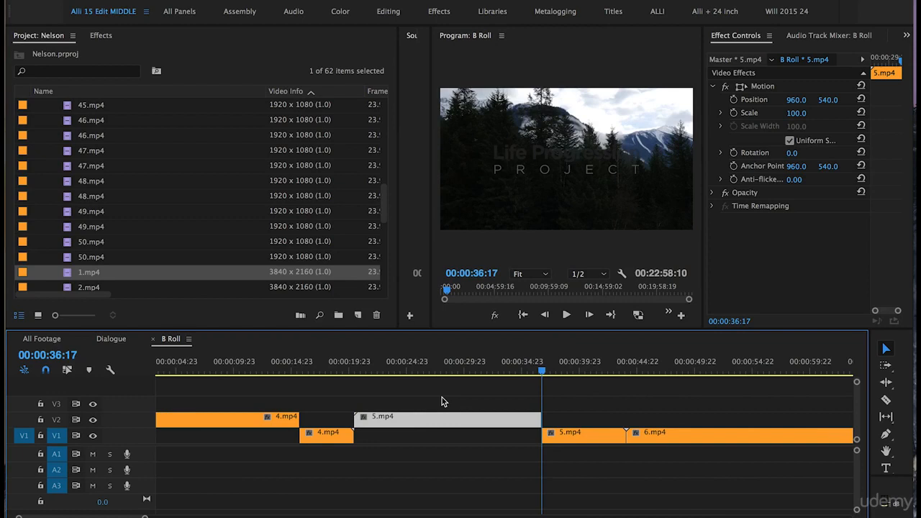
key(minus)
drag(452, 371, 520, 371)
drag(489, 435, 489, 420)
drag(374, 435, 374, 420)
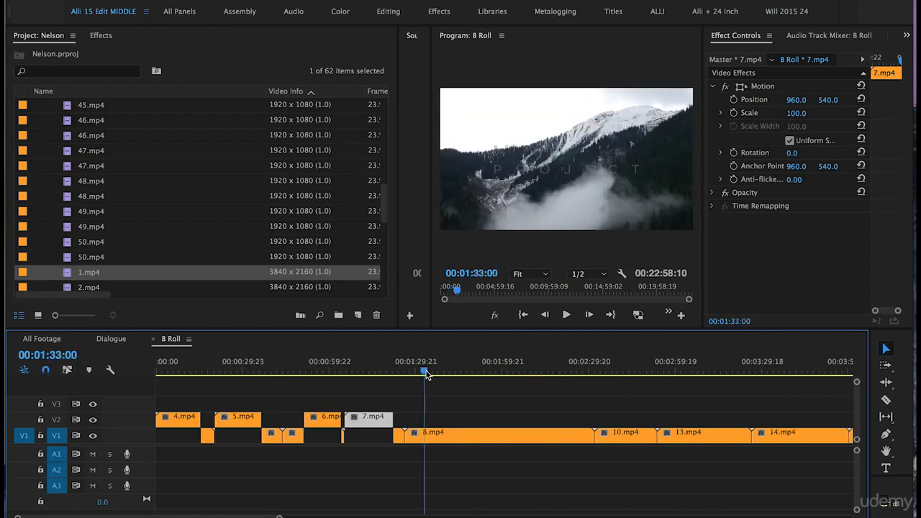
drag(460, 435, 461, 420)
drag(521, 370, 623, 371)
drag(617, 435, 617, 420)
drag(590, 434, 590, 416)
drag(610, 370, 700, 371)
drag(662, 434, 662, 417)
key(minus)
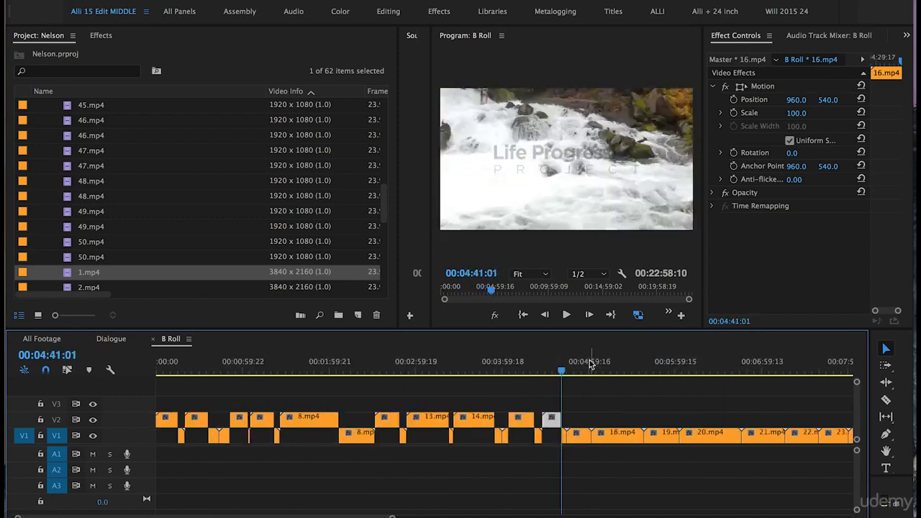
Split the B-roll clips following 16.mp4 and raise their usable parts from V1 to V2
key(equal)
drag(381, 435, 381, 419)
drag(510, 435, 510, 427)
drag(526, 370, 688, 371)
drag(646, 435, 646, 422)
key(minus)
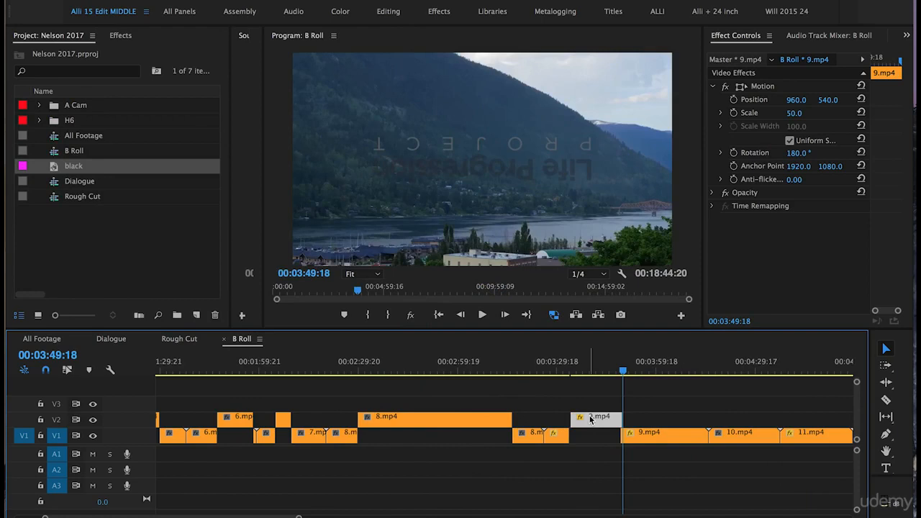
Try setting the scale of the 9.mp4 clip on V2 to 100 and scrub through the enlarged shot
mouse_move(603, 373)
mouse_down()
mouse_move(580, 373)
mouse_move(605, 382)
mouse_up()
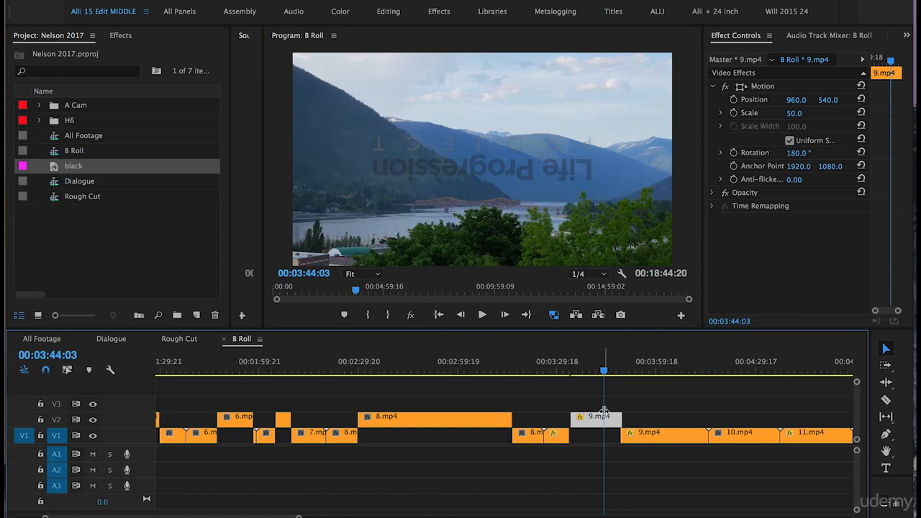
click(794, 113)
text(100)
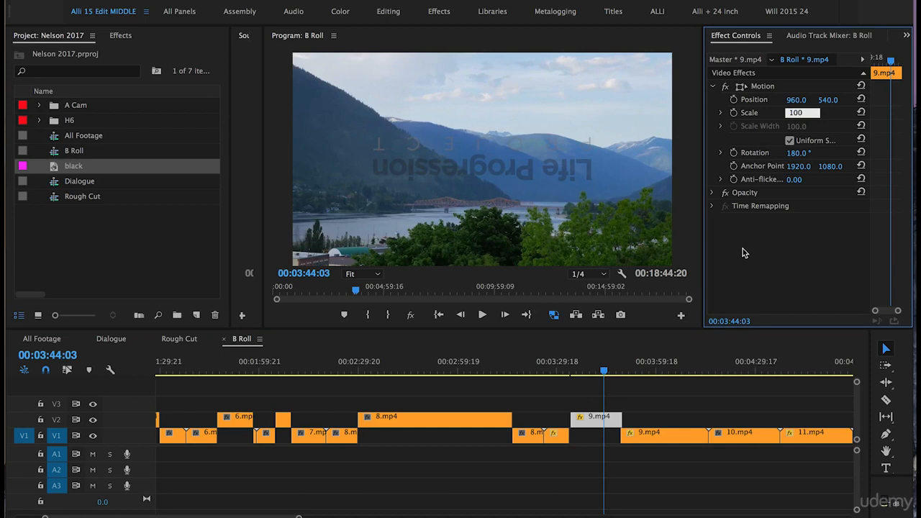
key(Return)
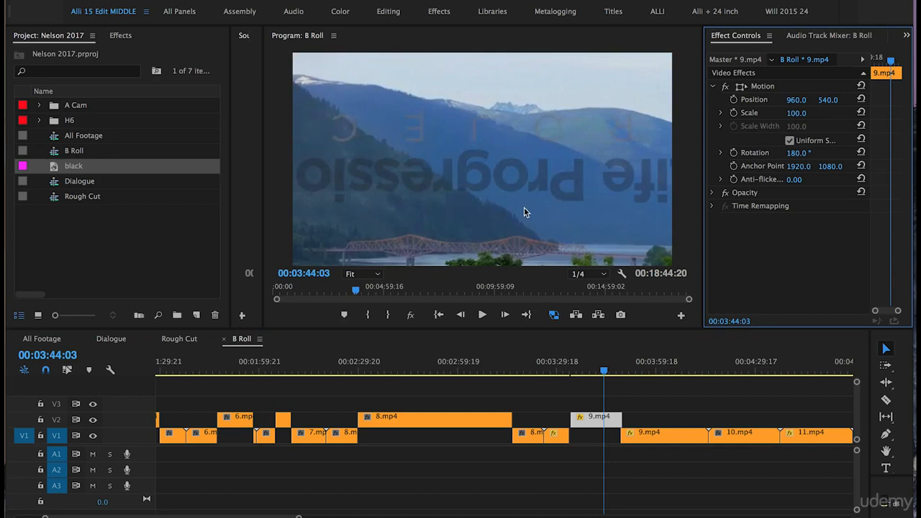
drag(588, 369, 611, 372)
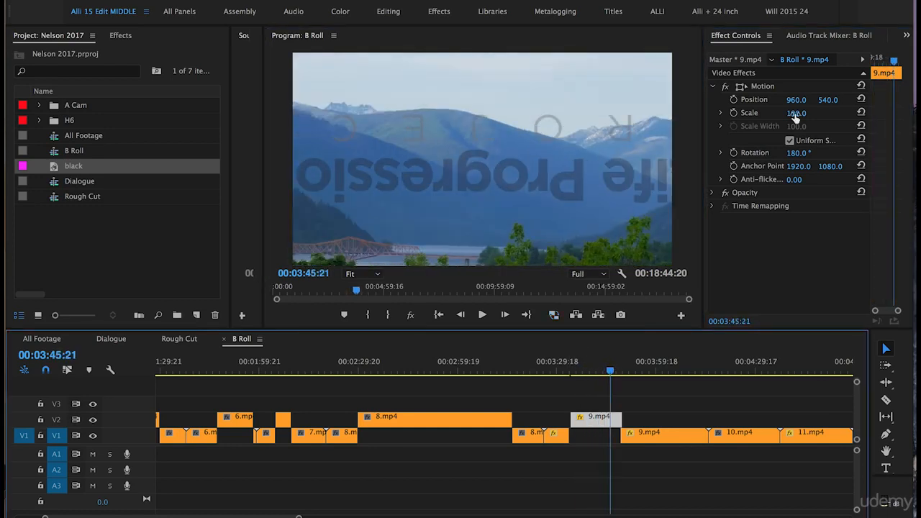
Undo the scale change on 9.mp4 while leaving the clip raised on V2
key(super+z)
key(super+z)
key(super+z)
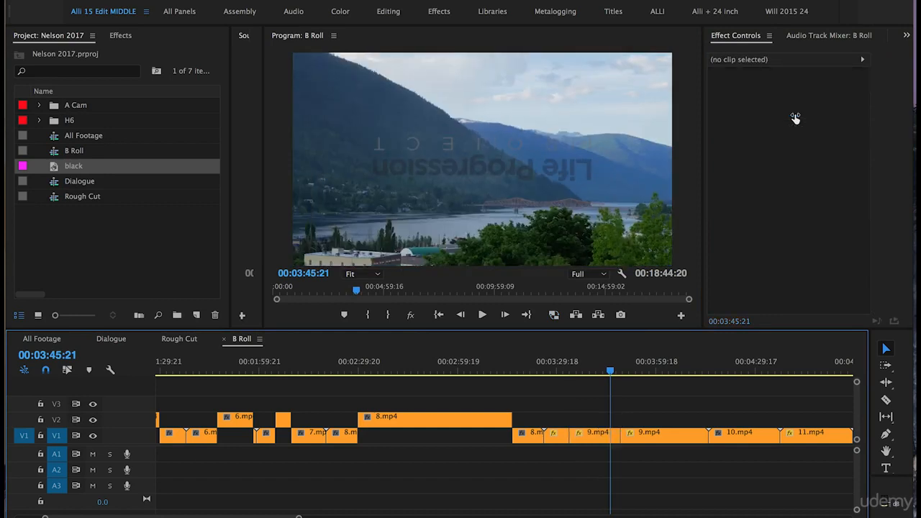
key(super+shift+z)
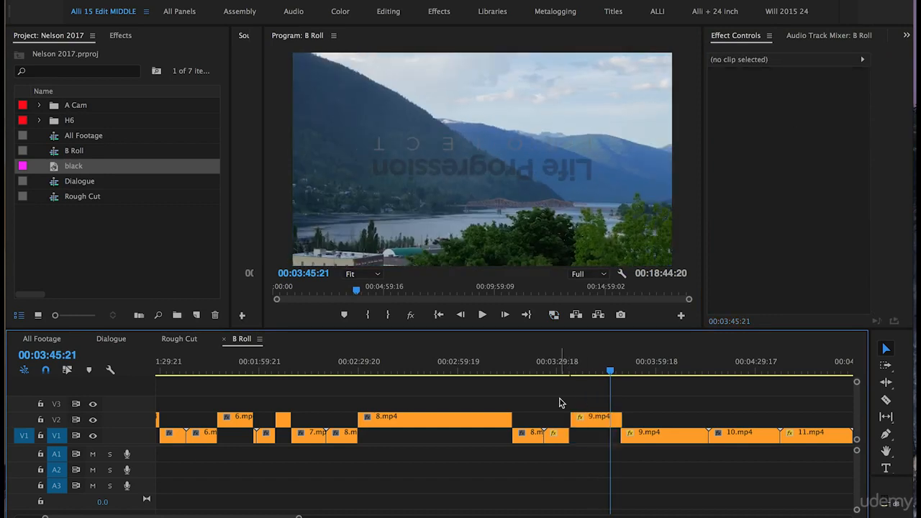
Split the remaining B-roll clips from 11.mp4 and 37.mp4 up to 00:22:41:18 and move their usable parts up to V2
scroll(562, 402, down, 2)
drag(568, 372, 624, 372)
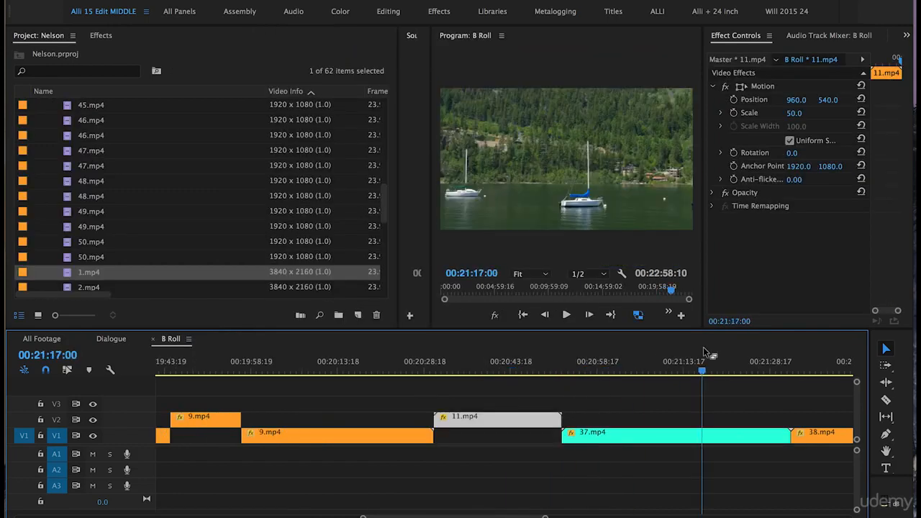
drag(471, 442, 470, 421)
drag(585, 363, 625, 364)
key(super+k)
key(minus)
drag(584, 437, 625, 420)
click(561, 401)
key(minus)
key(minus)
key(minus)
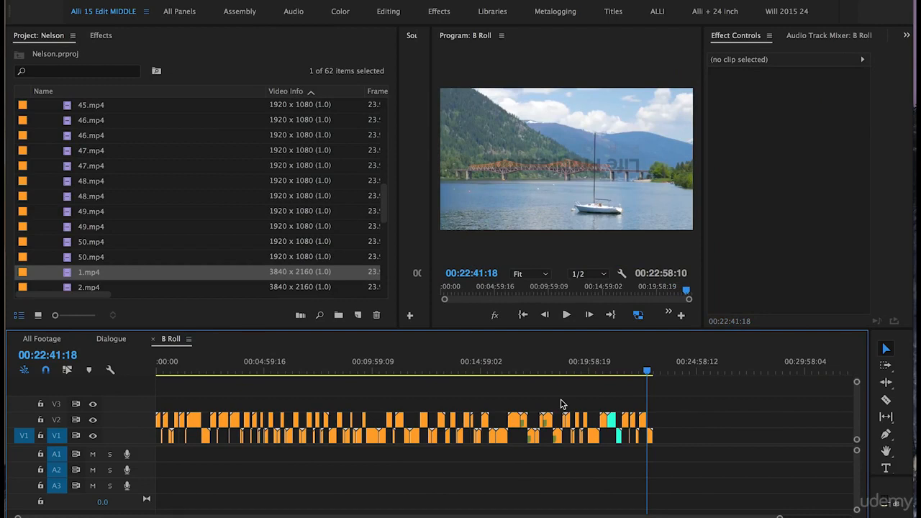
Change the label color of all the B-roll clips on V2 to red
drag(714, 390, 112, 426)
right_click(192, 424)
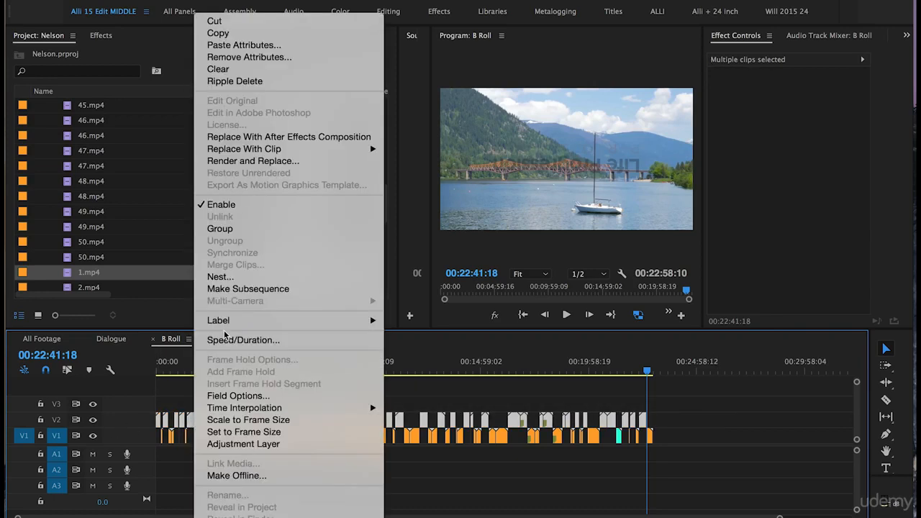
mouse_move(237, 320)
click(472, 414)
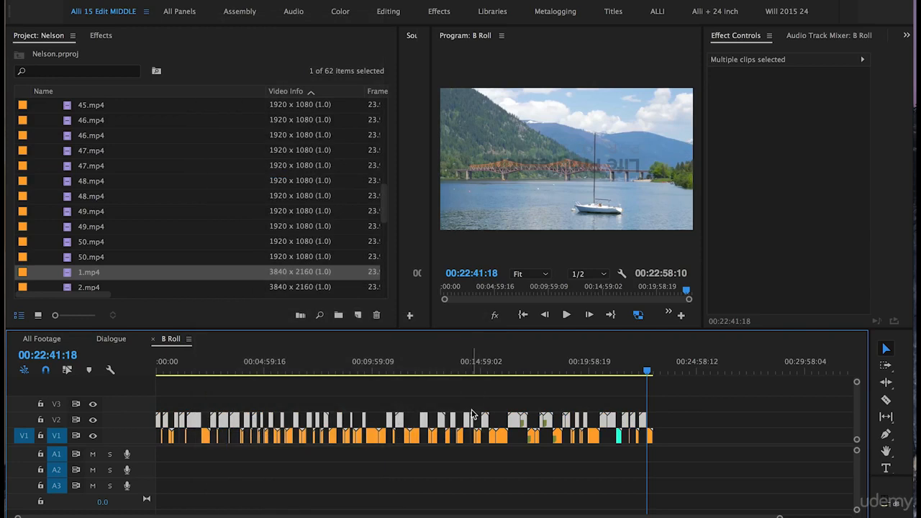
Move the B Roll sequence into the Sequences bin
scroll(31, 183, up, 10)
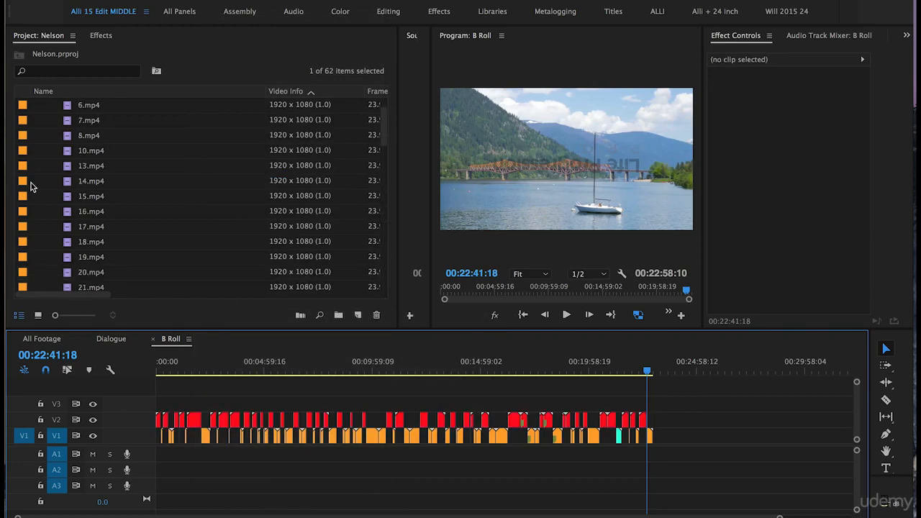
click(37, 106)
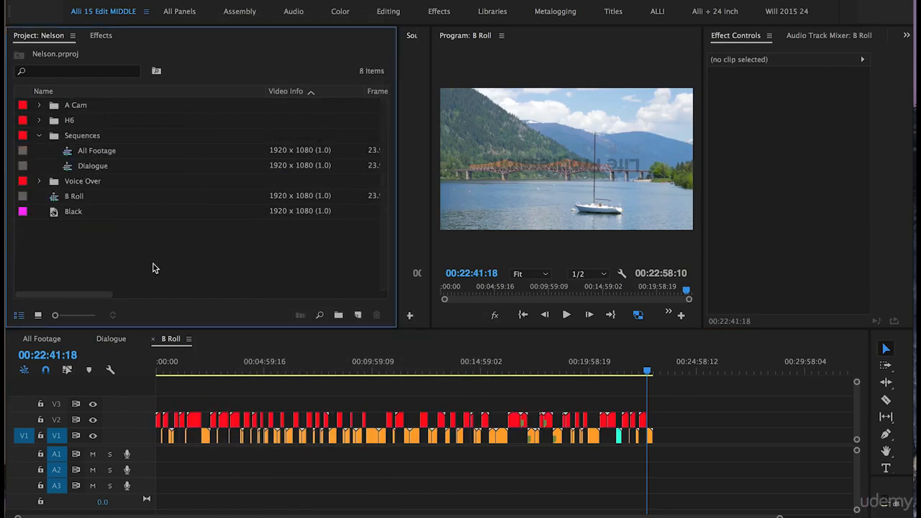
click(56, 200)
drag(56, 200, 61, 142)
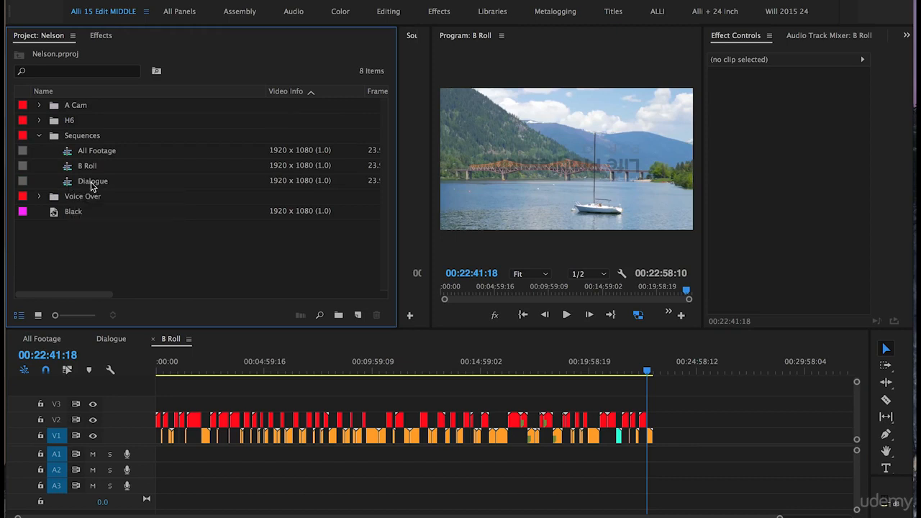
Duplicate the Dialogue sequence and name the copy "Rought Cut"
click(65, 183)
right_click(65, 184)
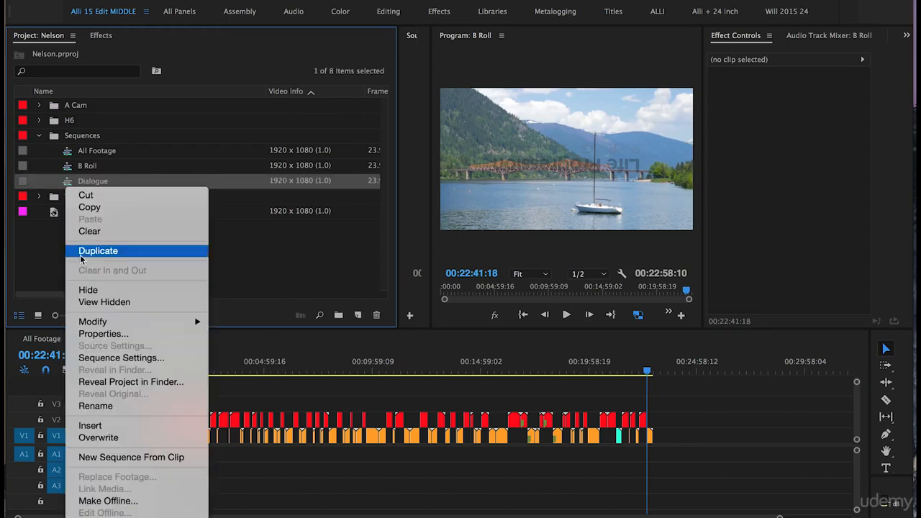
click(85, 252)
click(86, 197)
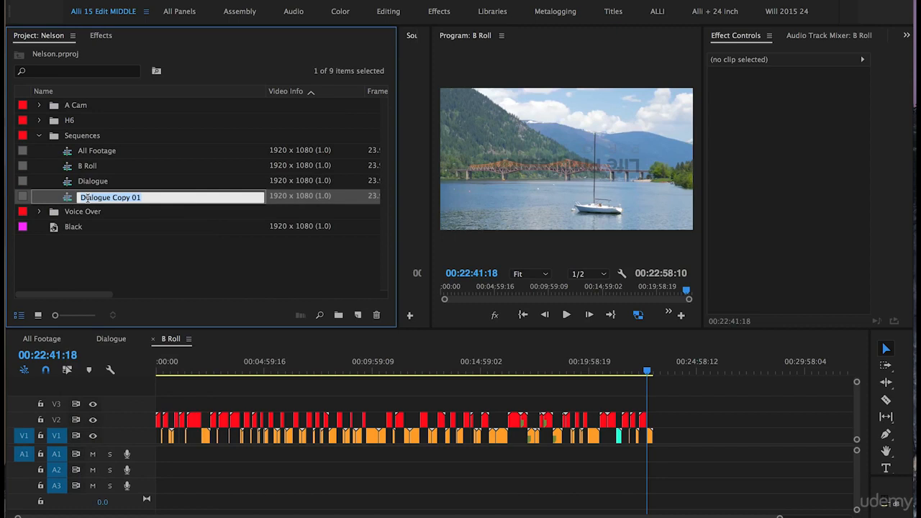
text(Rought Cut)
key(Return)
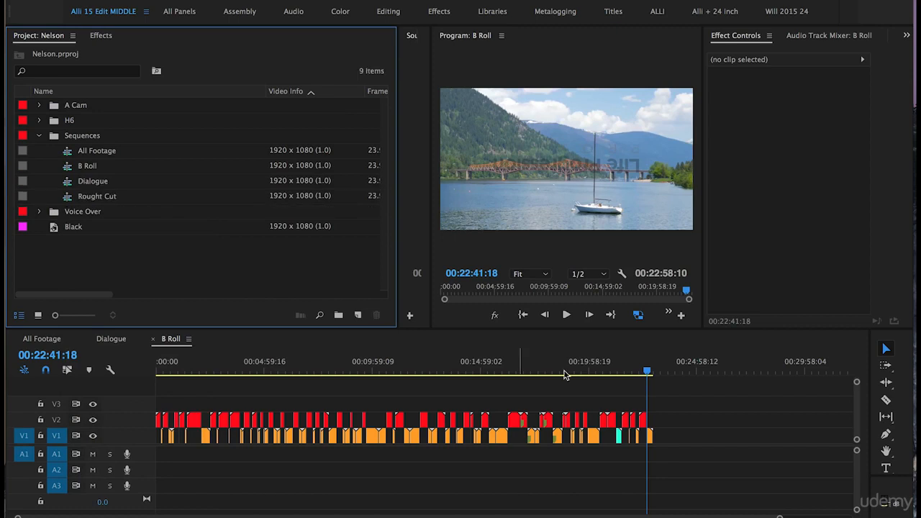
Select all the red clips on V2 of the B Roll sequence and open the Rought Cut sequence
drag(695, 409, 129, 423)
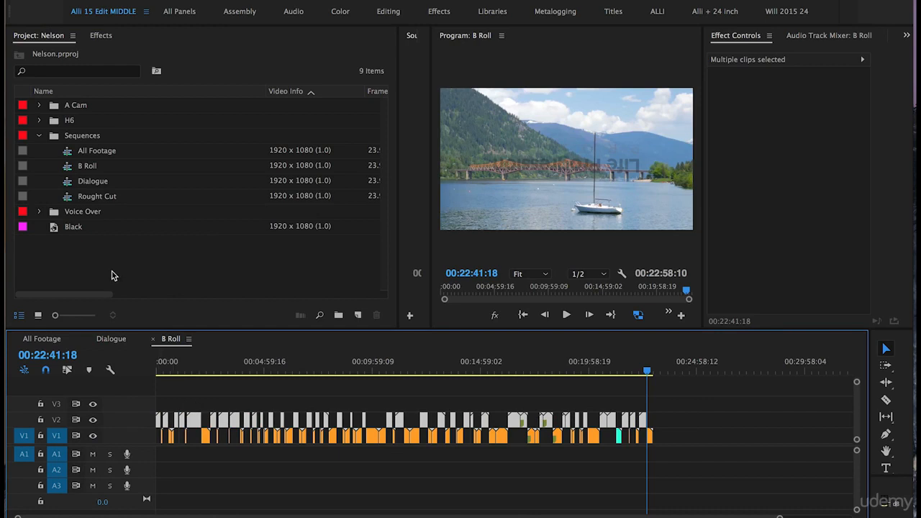
mouse_move(68, 201)
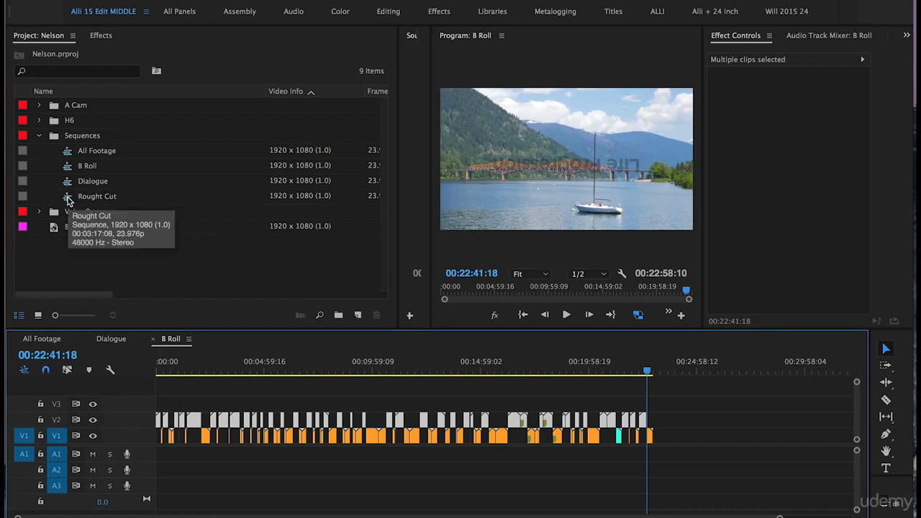
double_click(68, 198)
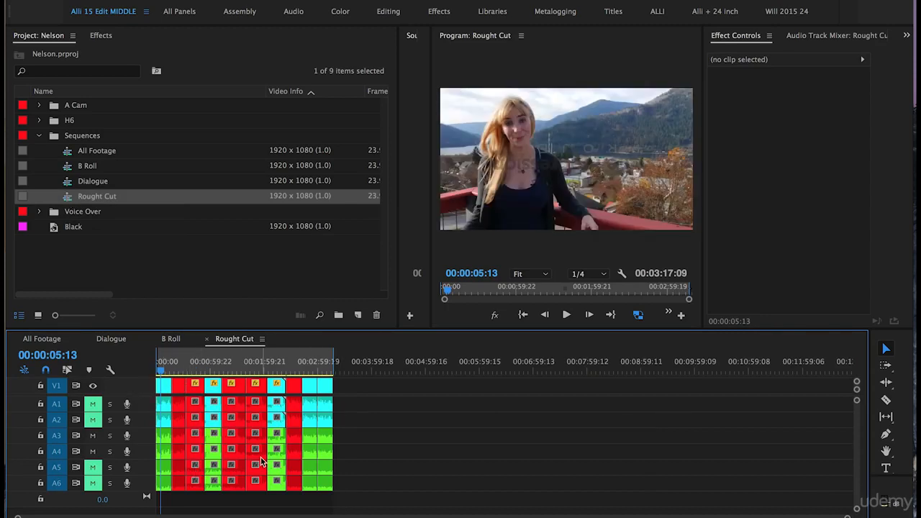
Delete all the cyan and green labeled clips from the Rought Cut sequence, keeping only the red ones, and return to its start
drag(354, 487, 308, 396)
key(Delete)
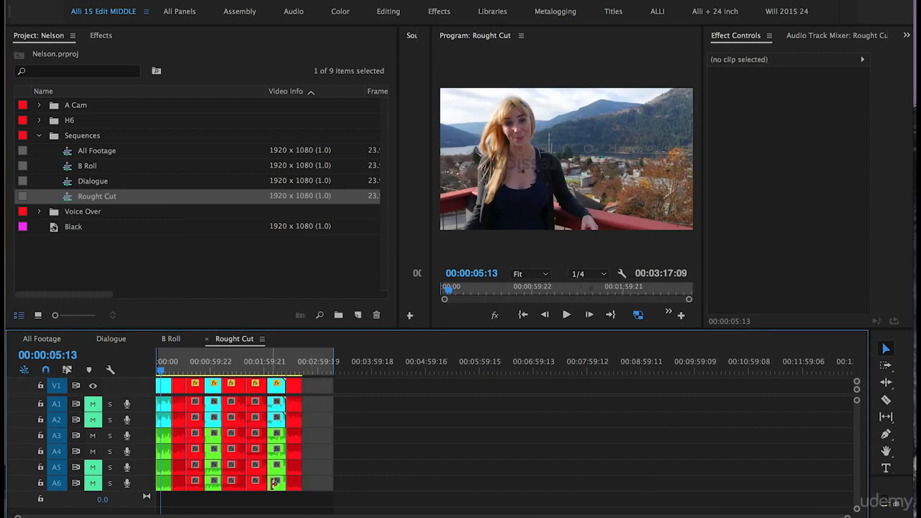
drag(276, 498, 279, 397)
key(Delete)
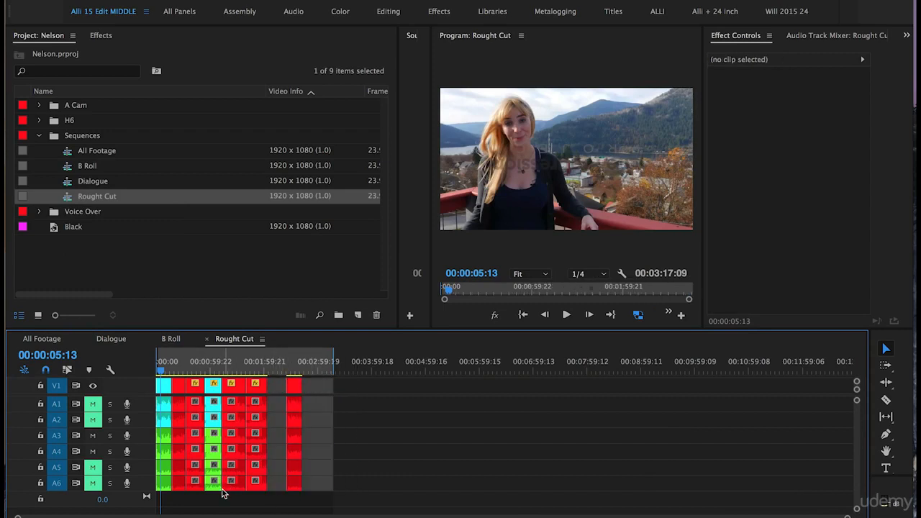
drag(215, 498, 165, 376)
key(Delete)
key(Home)
key(Delete)
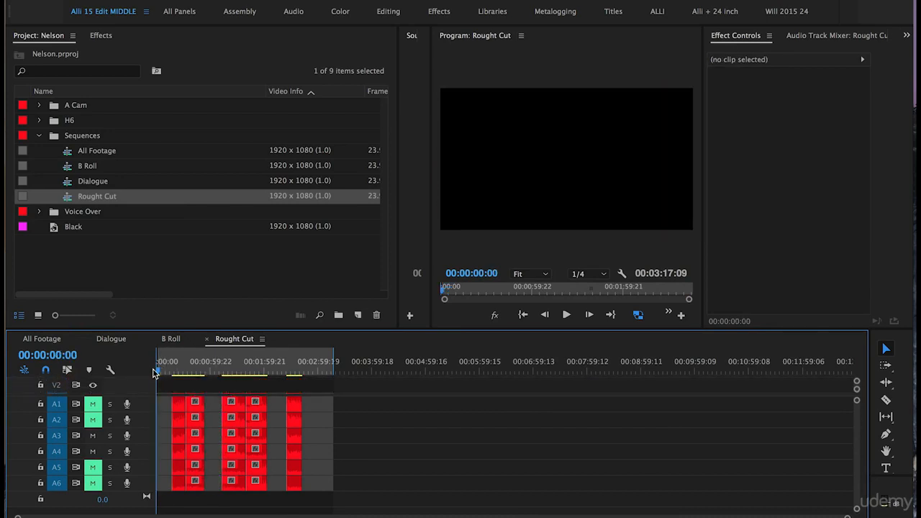
Enlarge the video track area of the Rought Cut sequence and target V2 instead of V1
drag(143, 398, 142, 423)
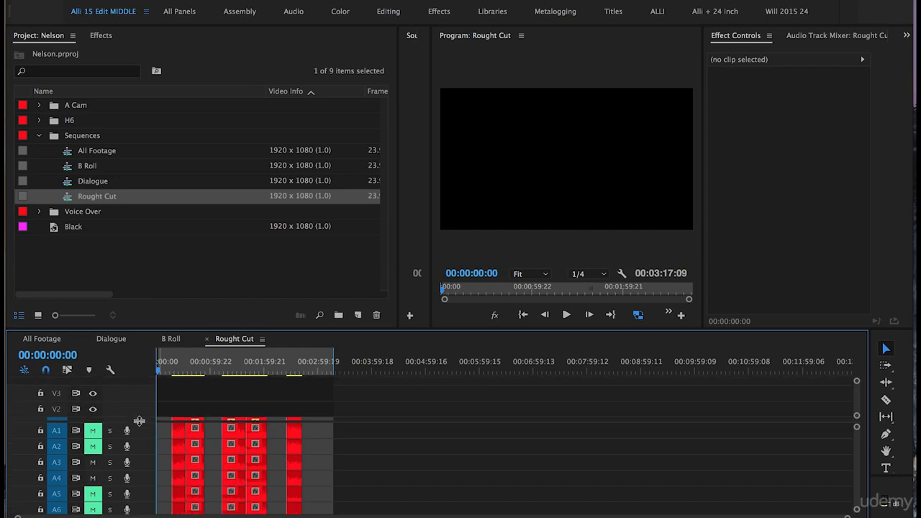
click(353, 369)
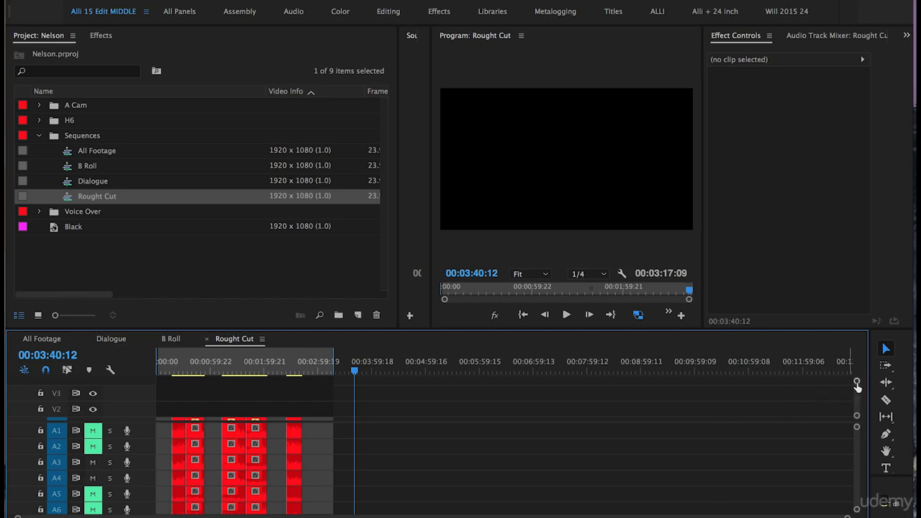
drag(856, 382, 856, 389)
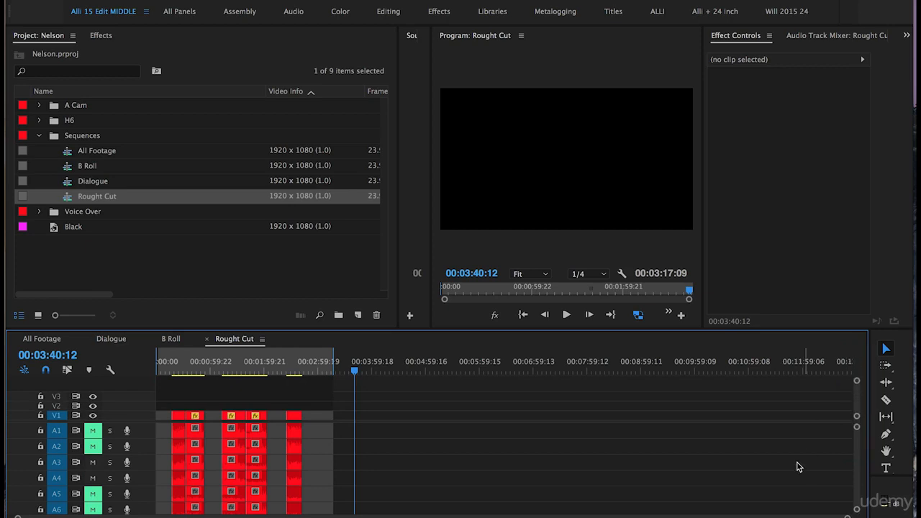
click(57, 407)
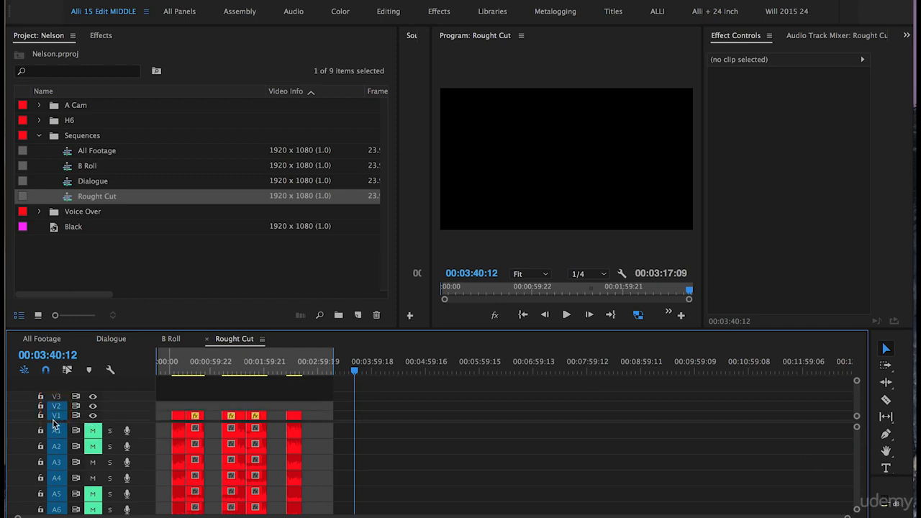
Paste the copied B-roll clips onto V2 past the dialogue at 00:03:42:15, and clear the sequence's In and Out points
click(357, 365)
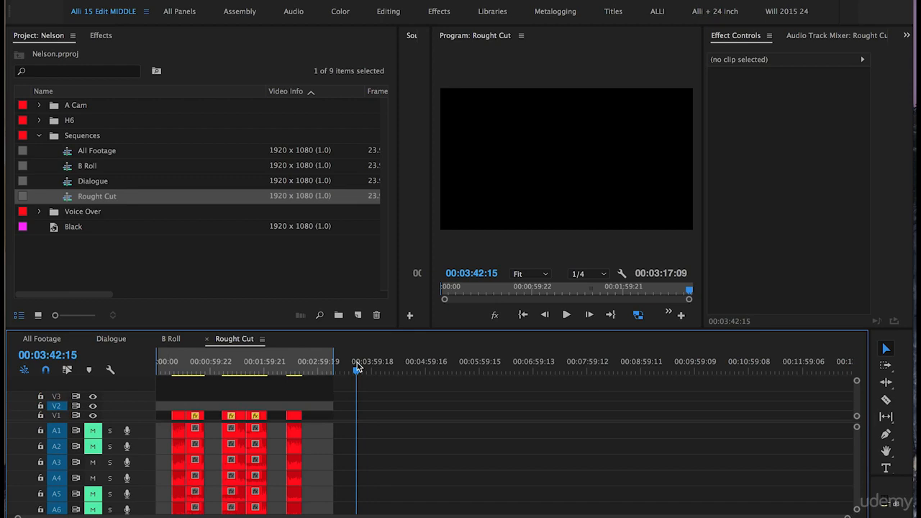
key(ctrl+v)
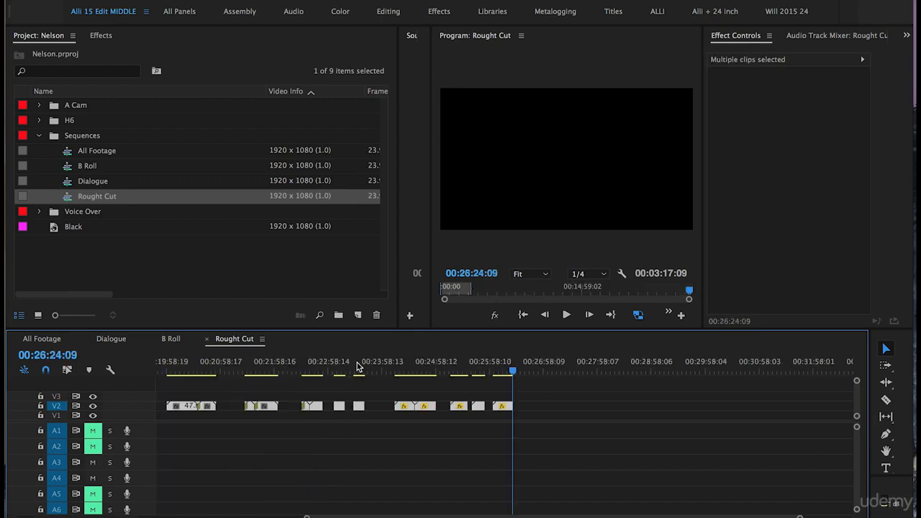
key(minus)
key(minus)
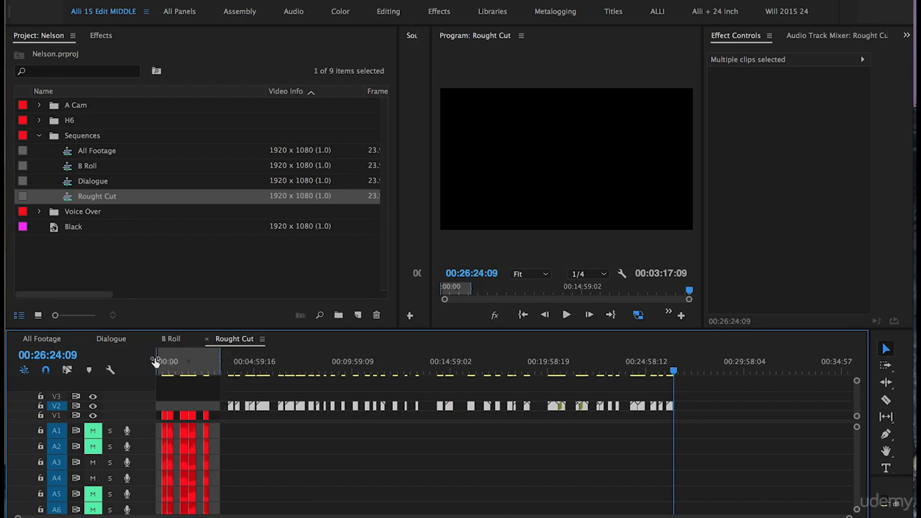
right_click(196, 370)
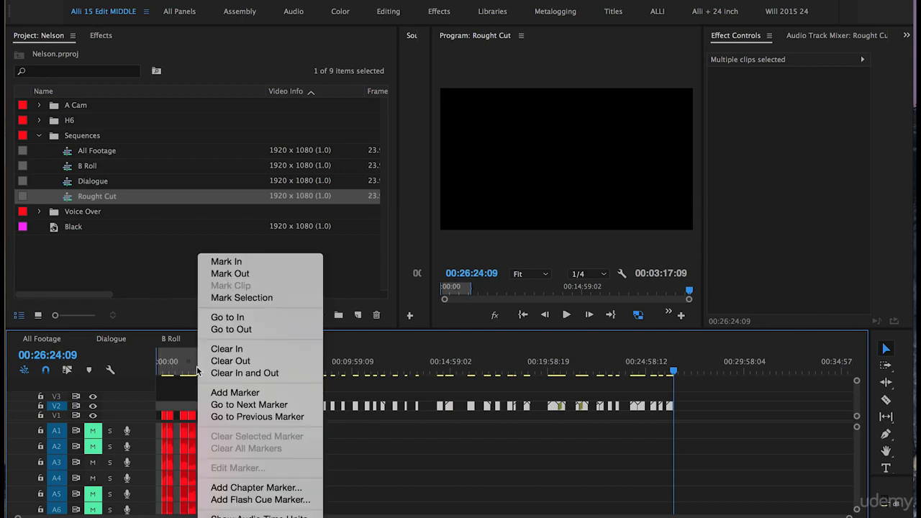
click(220, 373)
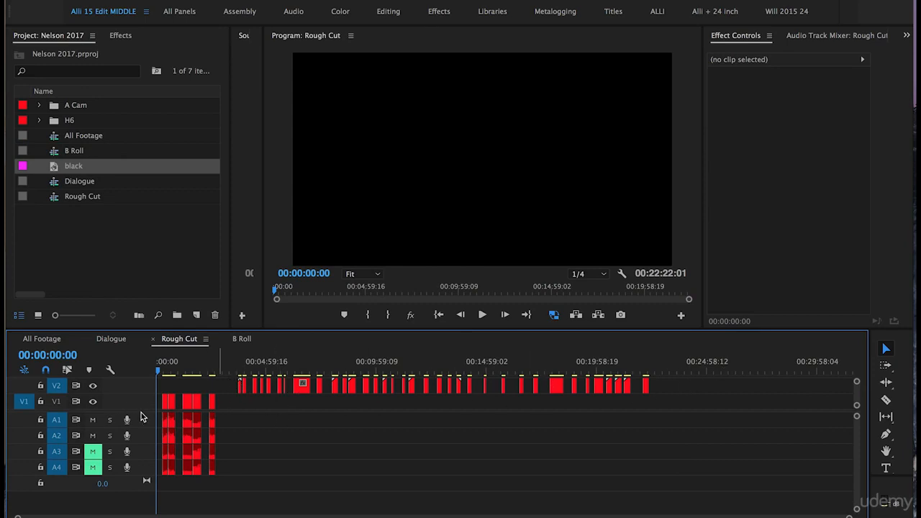
Place the black clip on V3 above the B-roll and extend it to start before the first B-roll clip and end past the last
drag(142, 411, 143, 464)
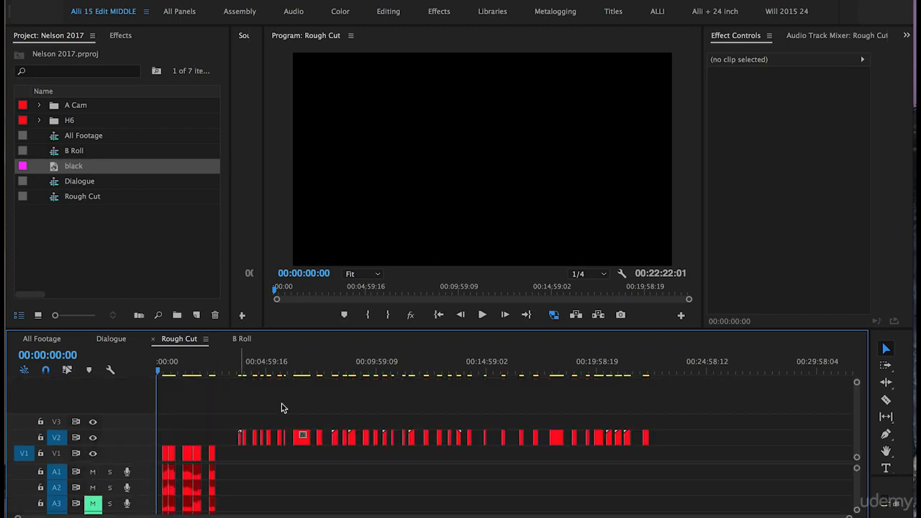
drag(47, 170, 671, 418)
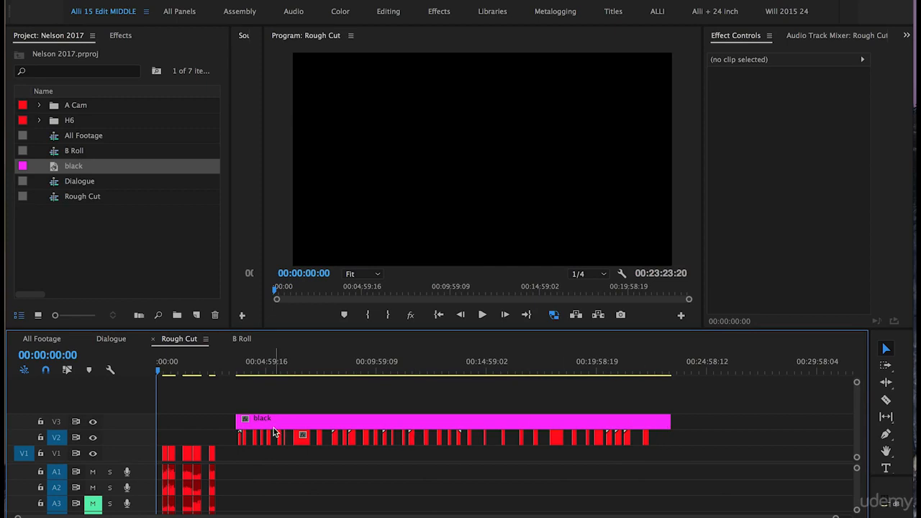
drag(230, 422, 235, 422)
drag(238, 421, 229, 422)
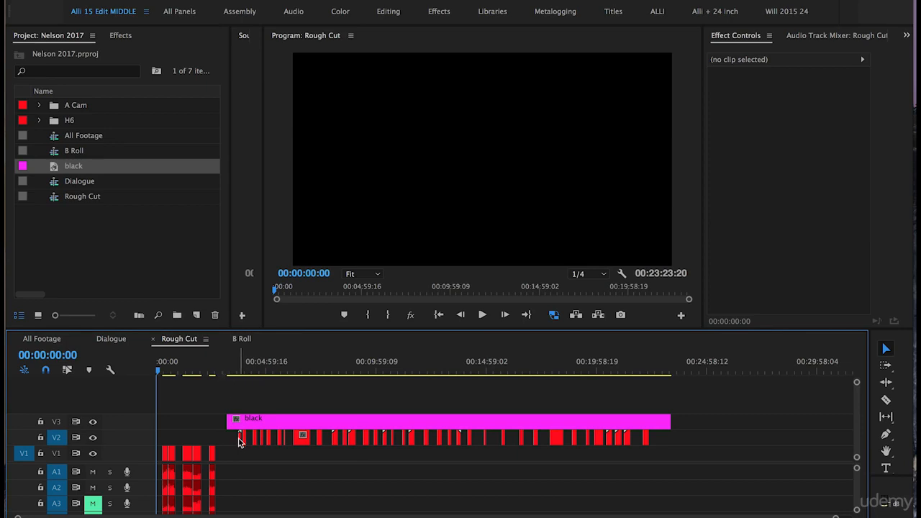
Cut the black clip into gap-sized pieces by moving all the V2 B-roll clips up onto V3 and back down to V2
drag(645, 375, 654, 378)
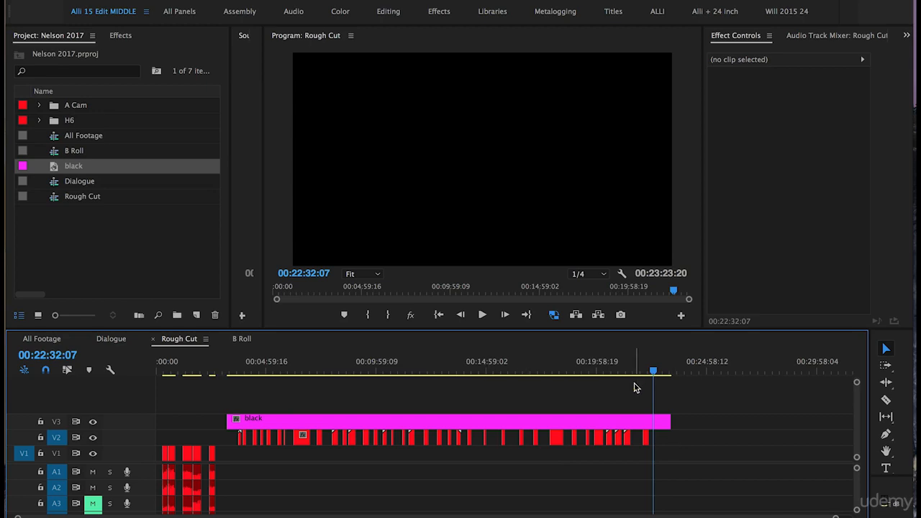
drag(673, 442, 234, 436)
mouse_move(304, 438)
mouse_down()
mouse_move(304, 426)
mouse_move(303, 438)
mouse_up()
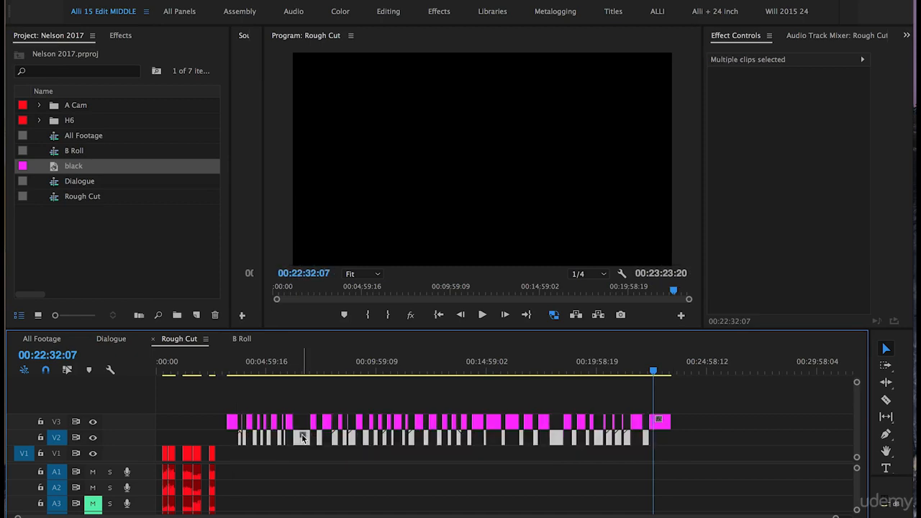
Ripple delete all the black pieces on V3 to close the gaps between the B-roll clips, and scrub through the joined B-roll
mouse_move(709, 414)
mouse_down()
mouse_move(302, 405)
mouse_move(213, 424)
mouse_up()
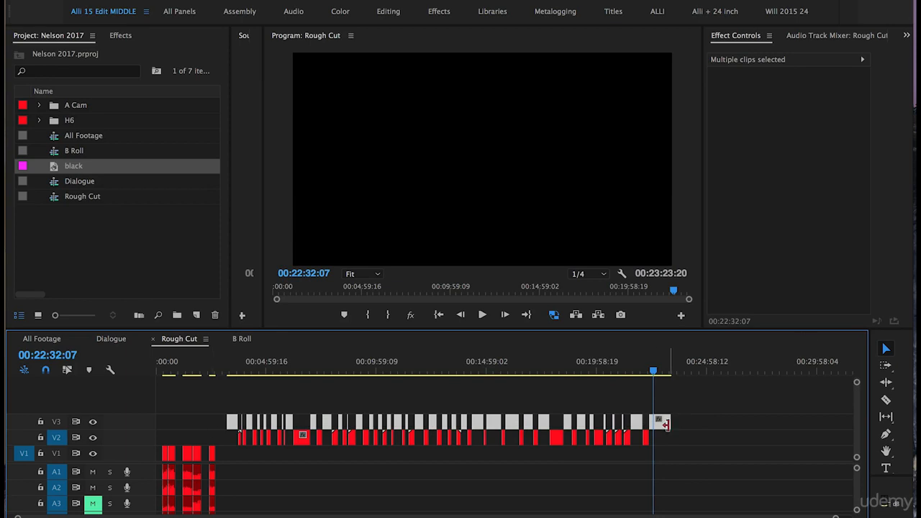
right_click(664, 427)
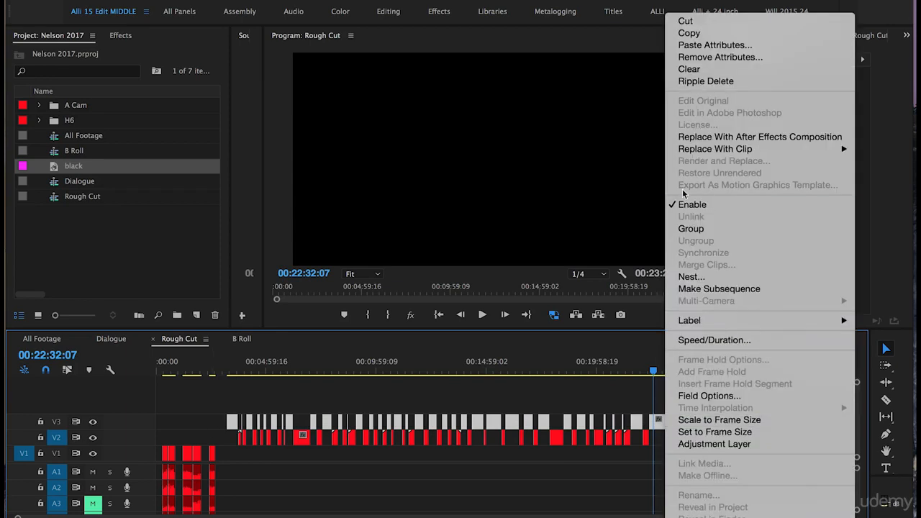
click(704, 84)
drag(227, 372, 380, 396)
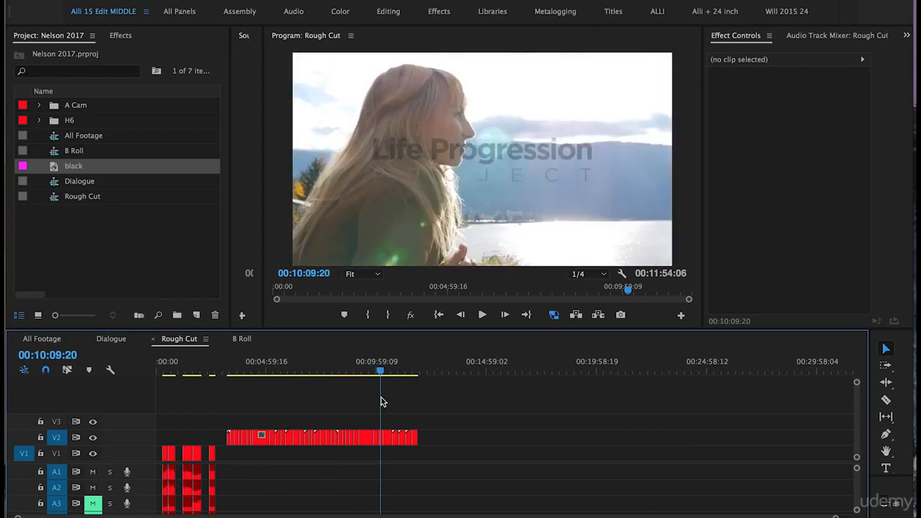